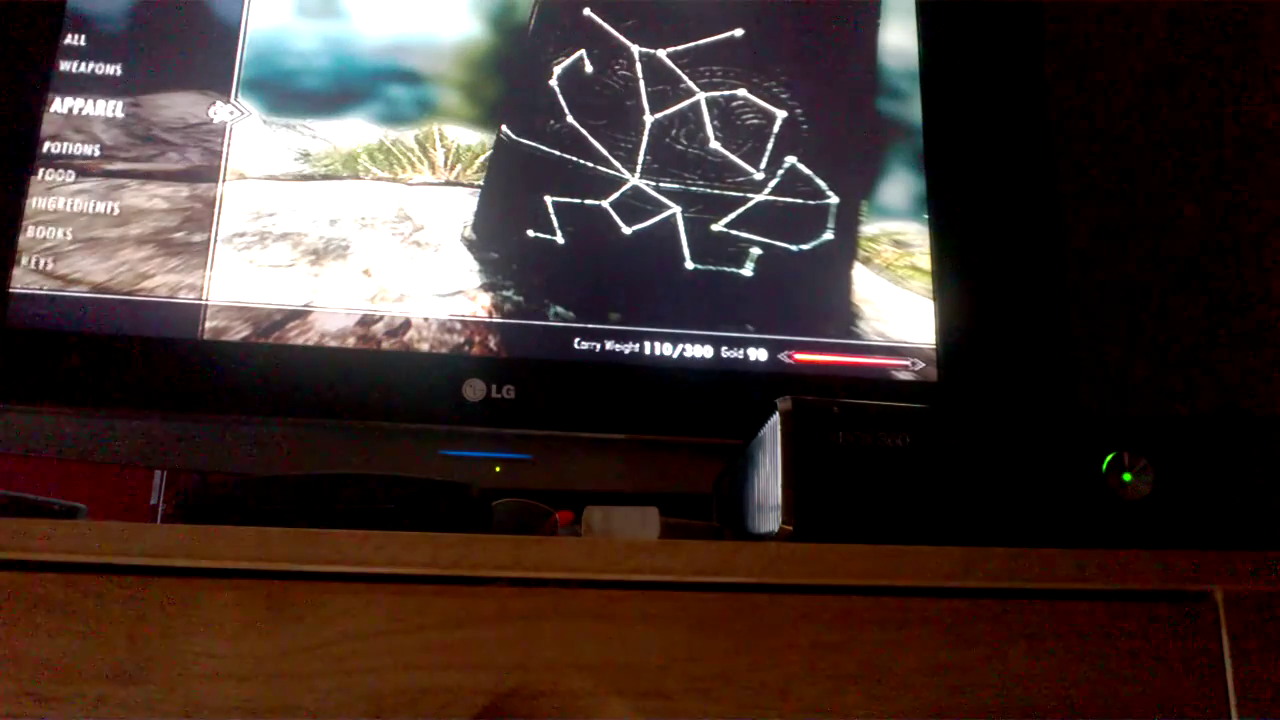
Read Spell Tome: Sparks from the Books category to learn the spell
key(Down)
key(Down)
key(Down)
key(Return)
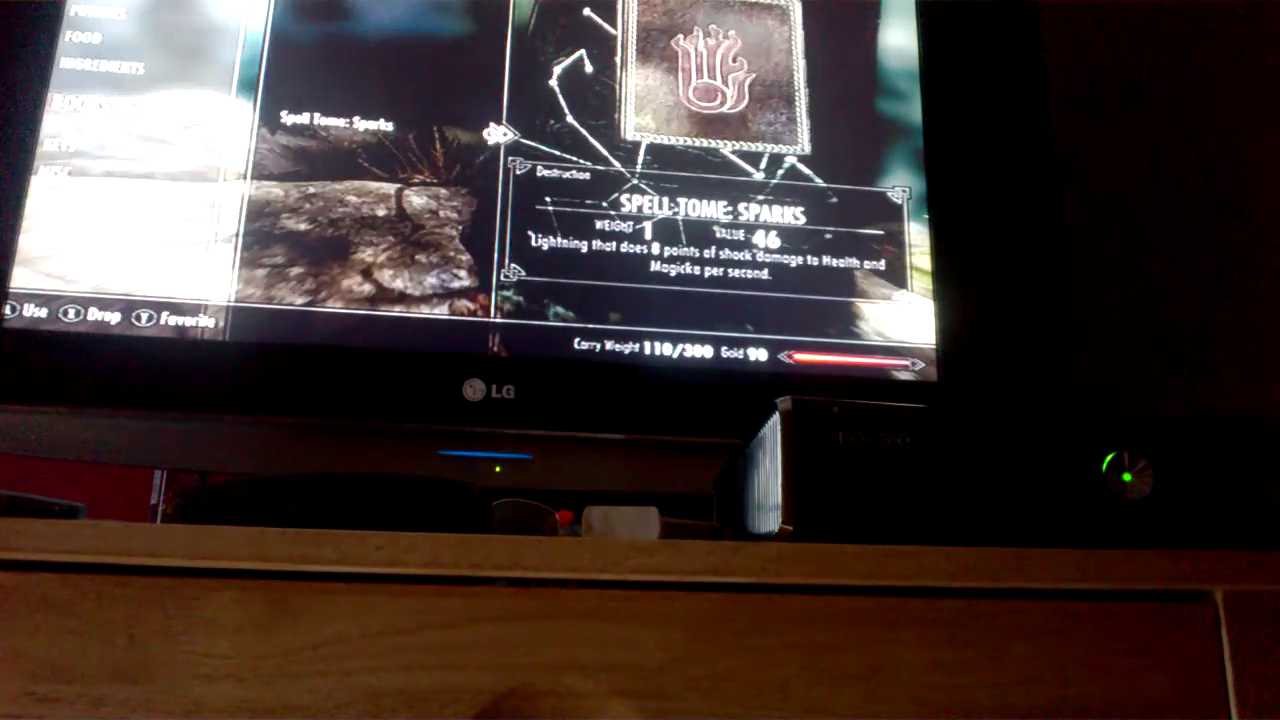
key(Return)
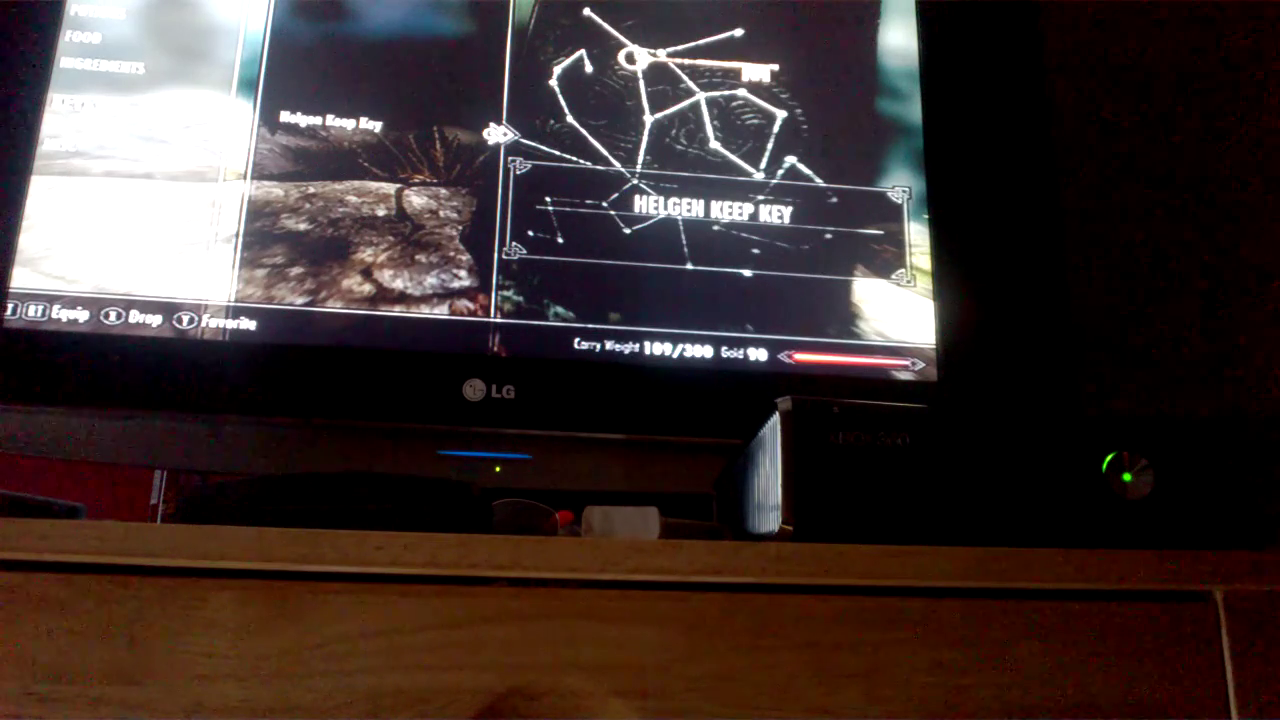
key(Escape)
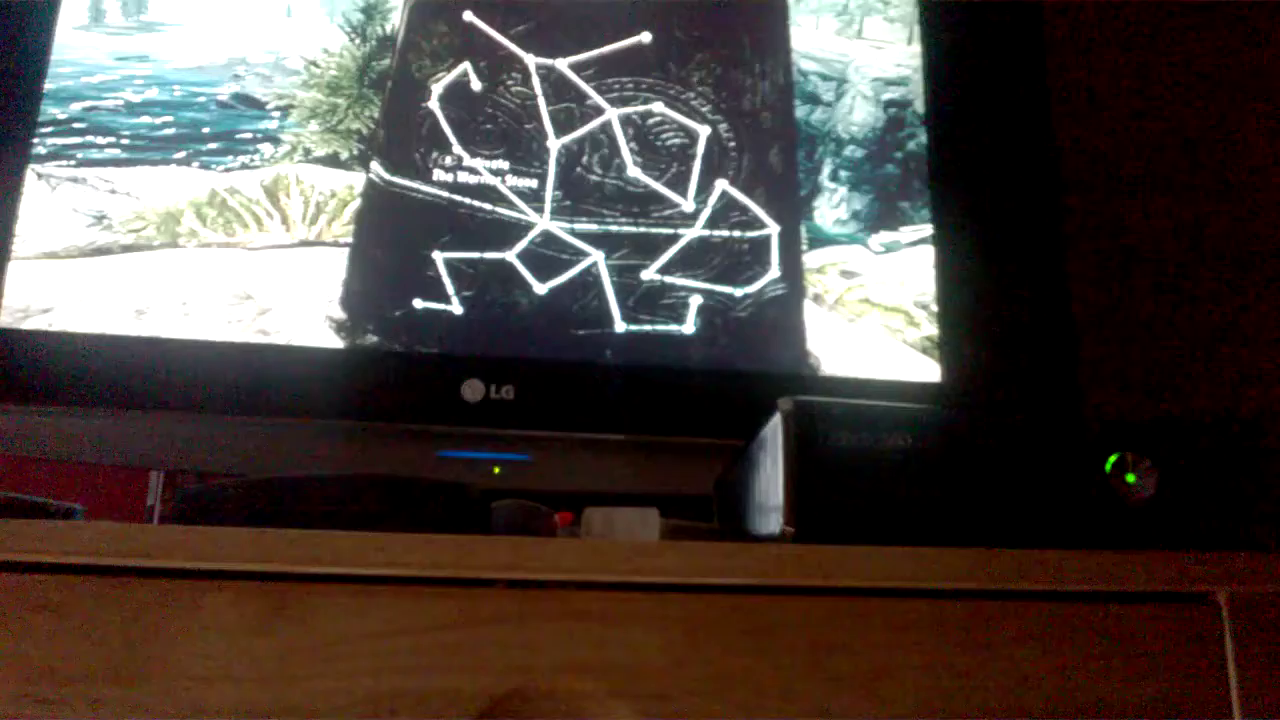
Check that Sparks now appears beside Flames among the Destruction spells
key(Tab)
key(Left)
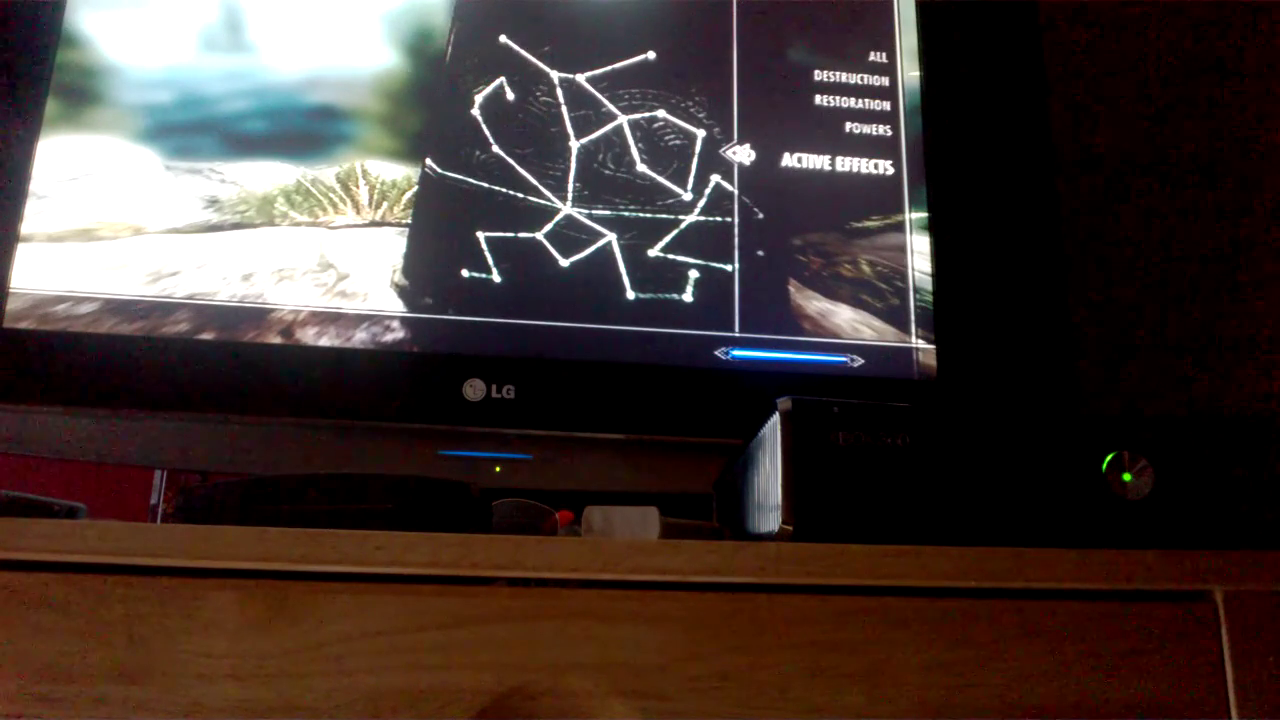
key(Up)
key(Up)
key(Up)
key(Right)
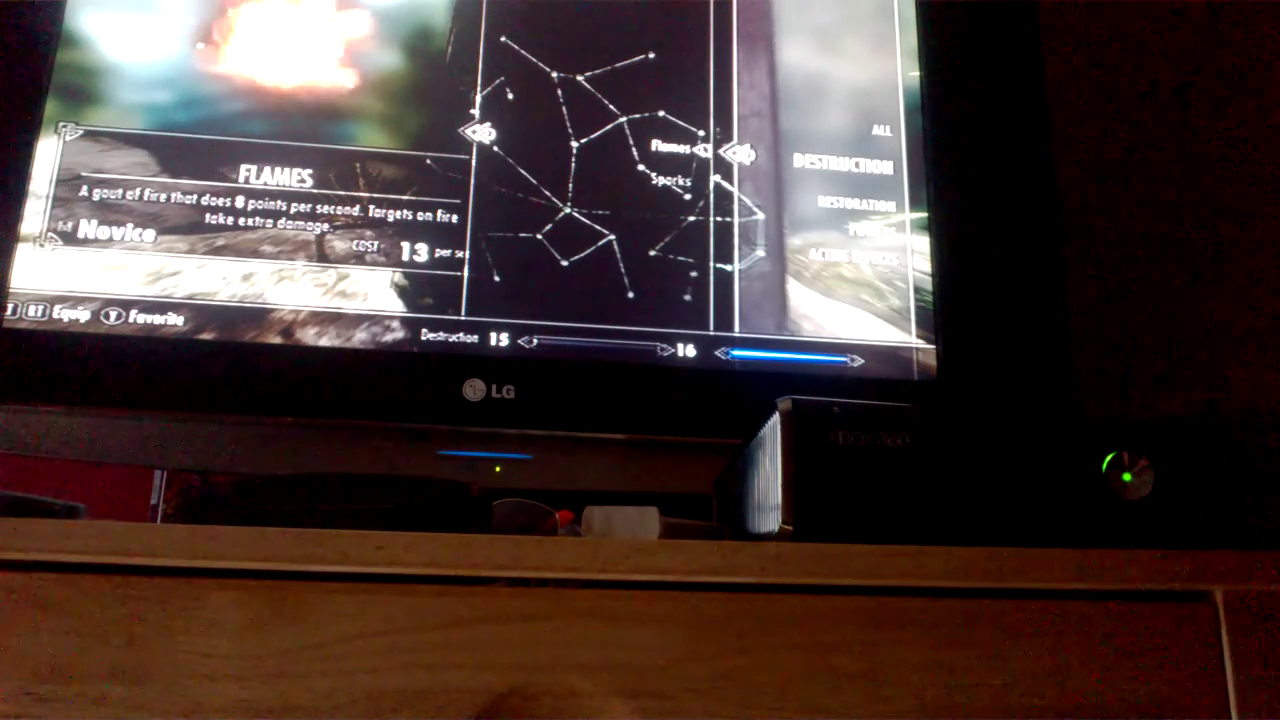
key(Down)
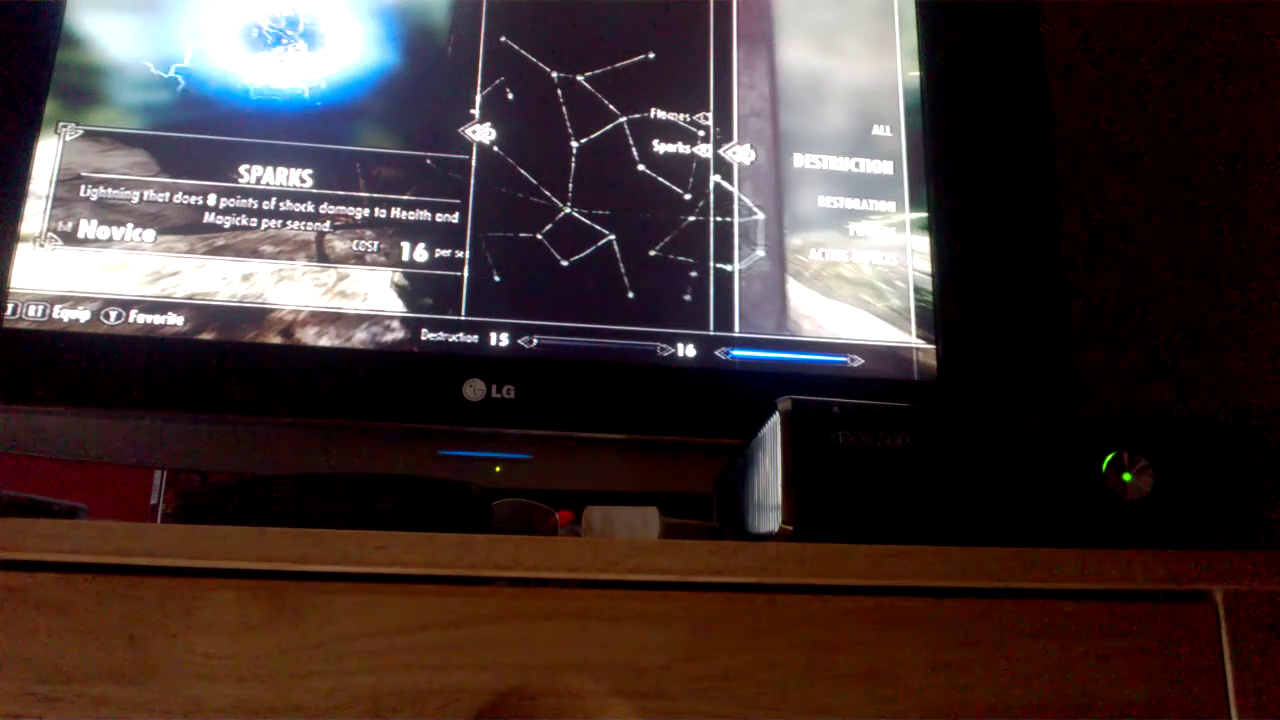
key(Escape)
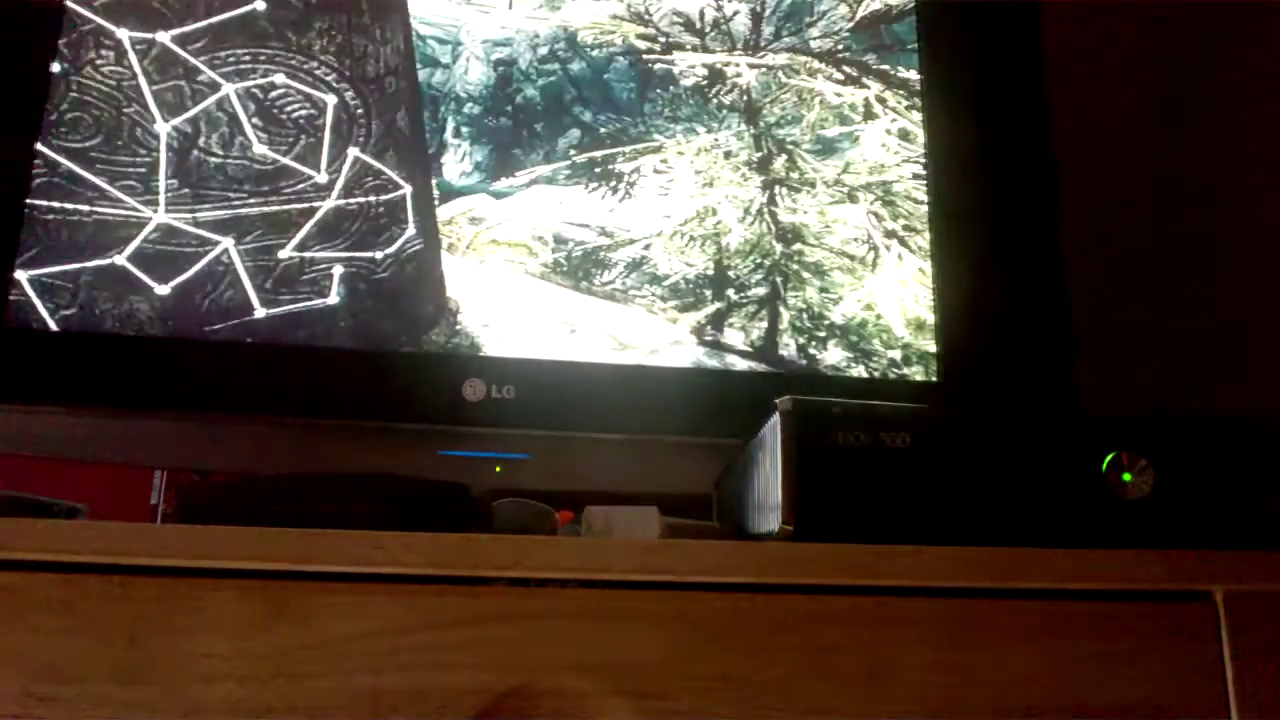
Unequip the Imperial Armor from the Apparel list
key(Tab)
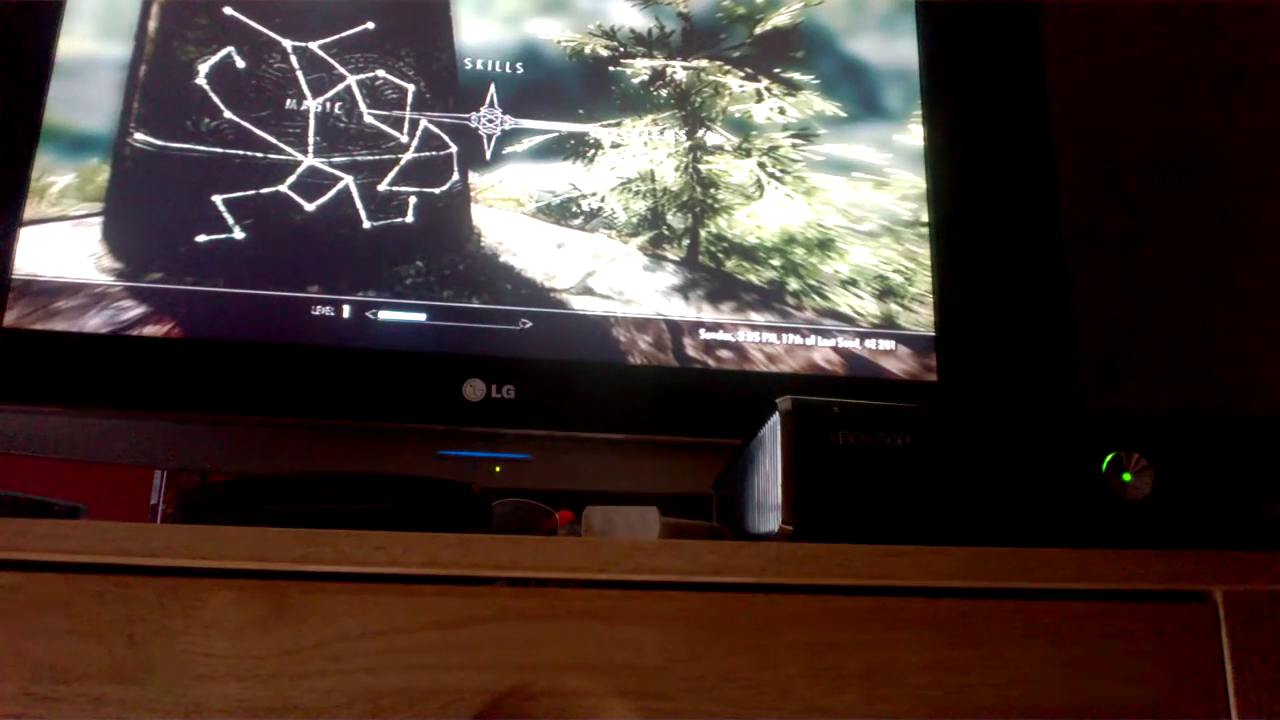
key(Left)
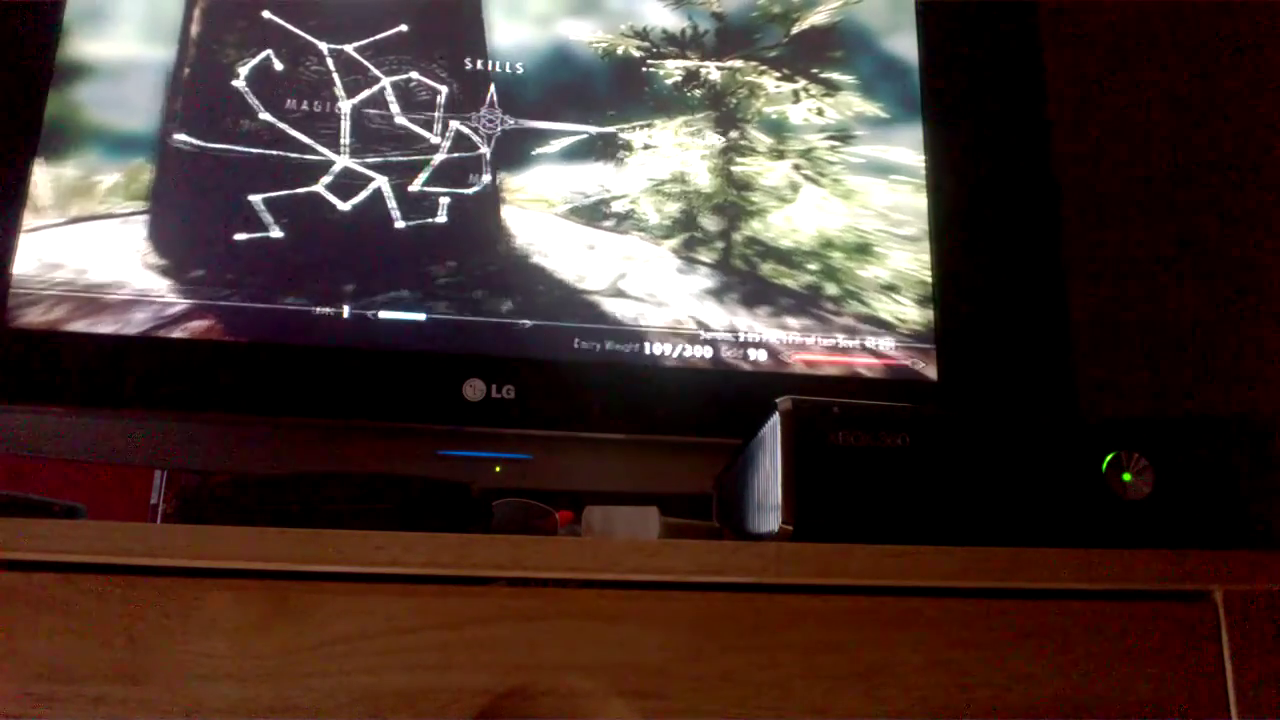
key(Up)
key(Up)
key(Up)
key(Up)
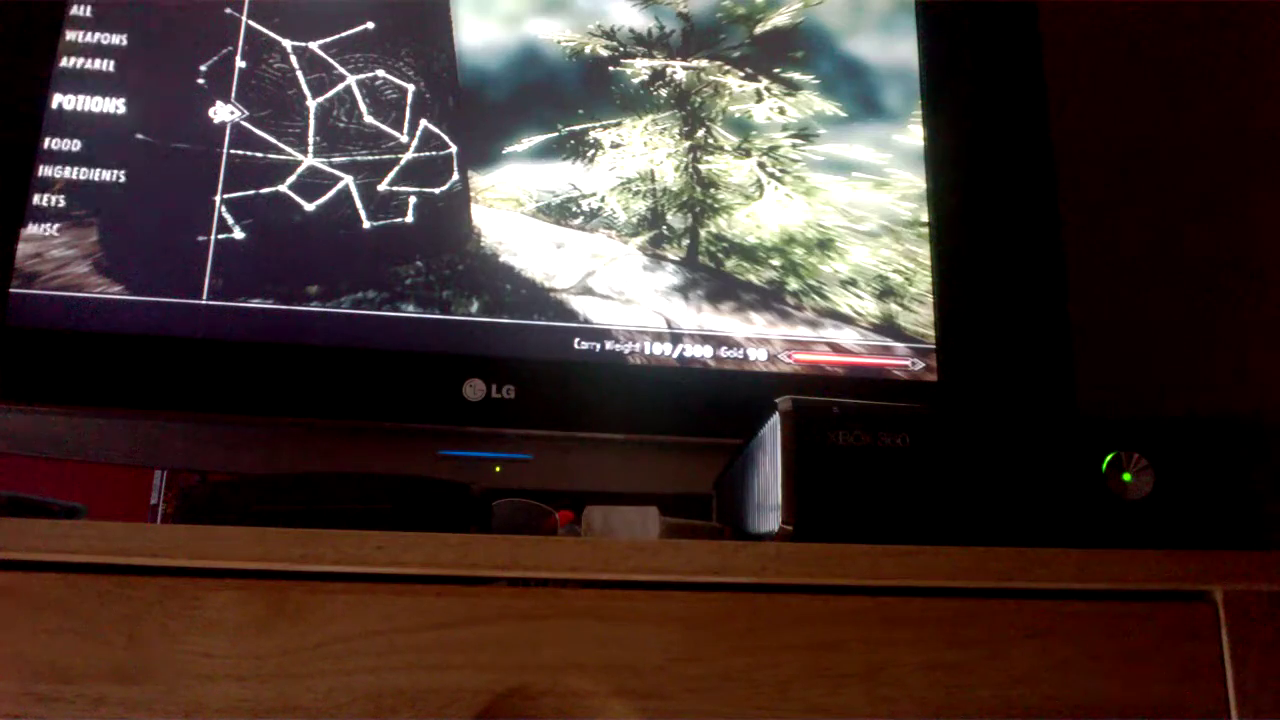
key(Up)
key(Return)
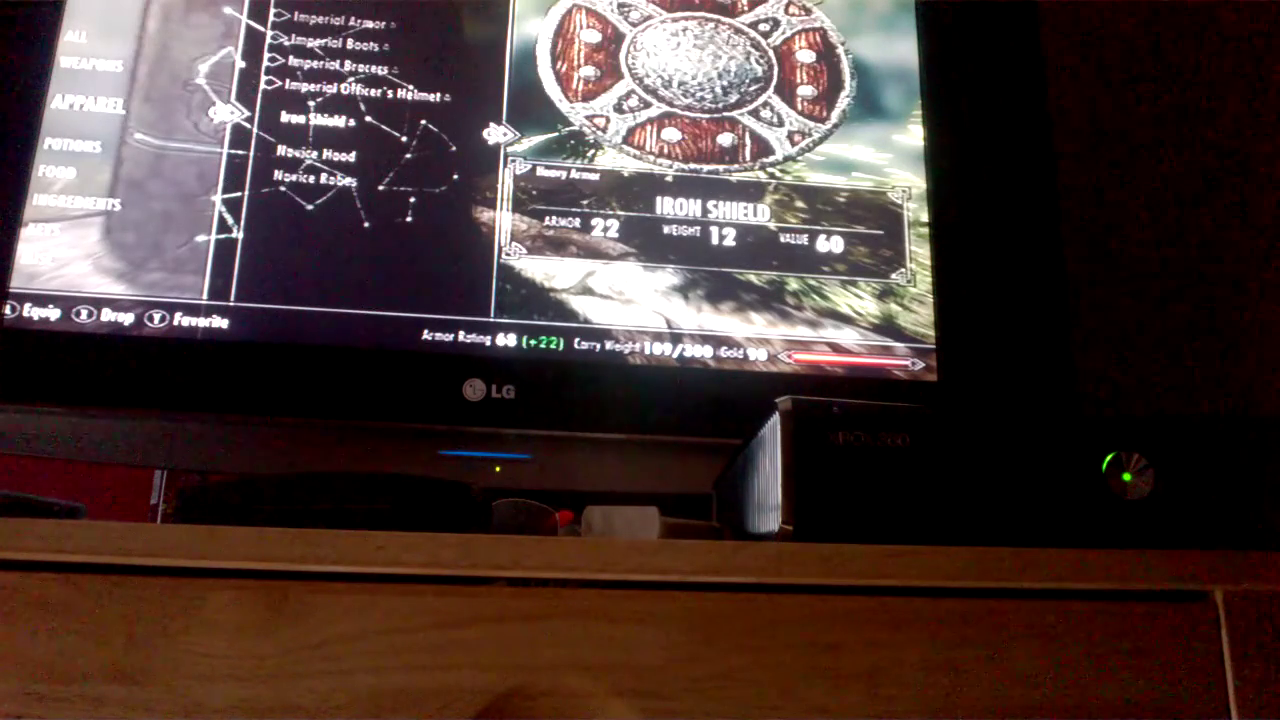
key(Up)
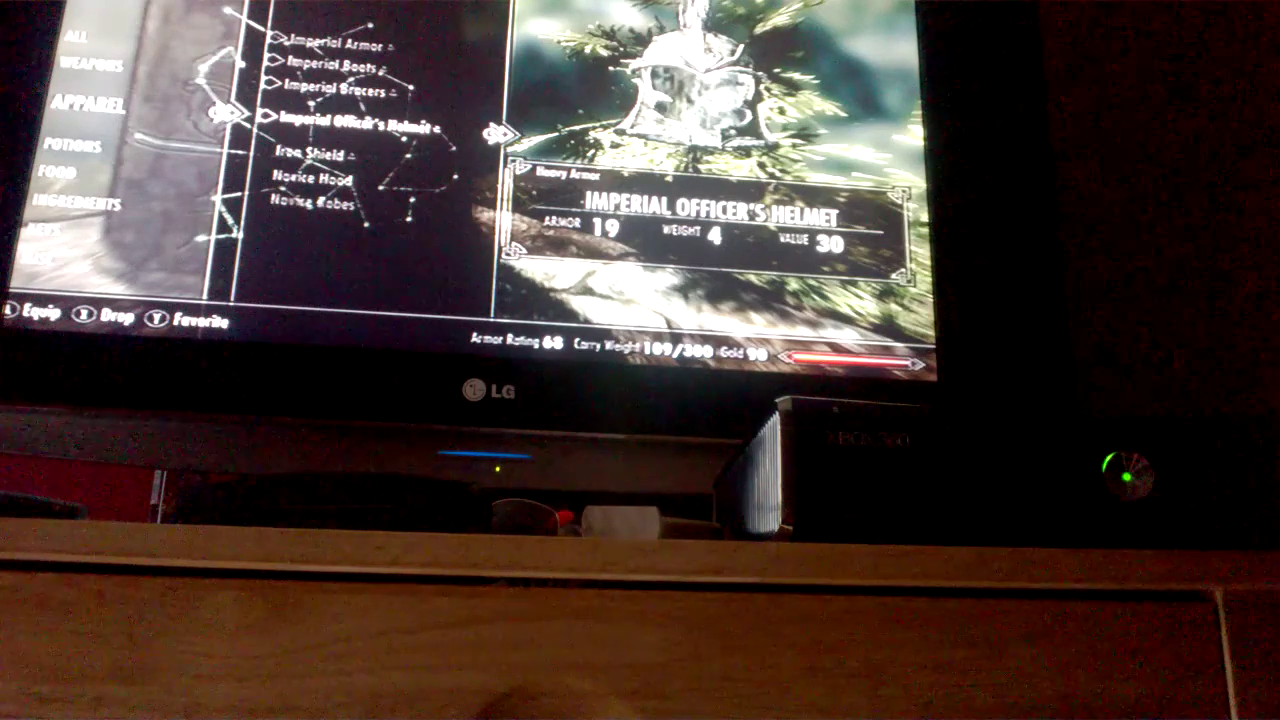
key(Up)
key(Up)
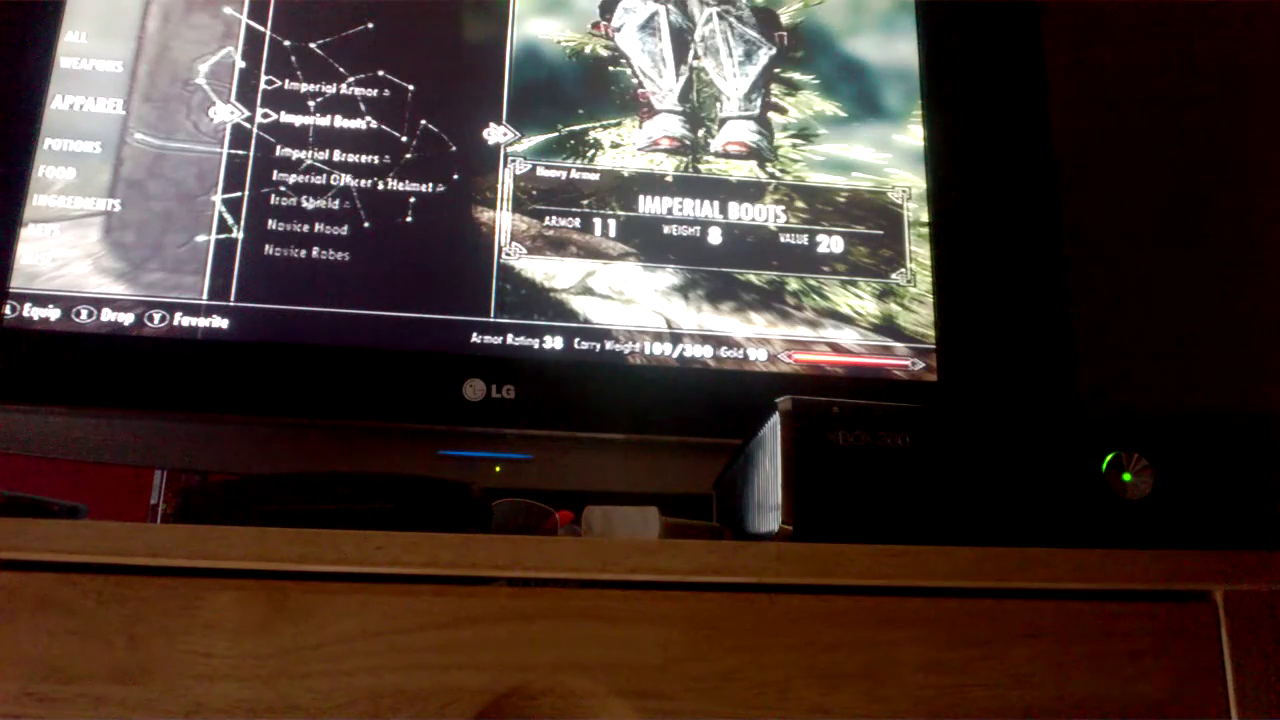
key(Up)
key(Return)
Browse the novice mage apparel, including the Novice Hood, then the inventory categories
key(Down)
key(Down)
key(Down)
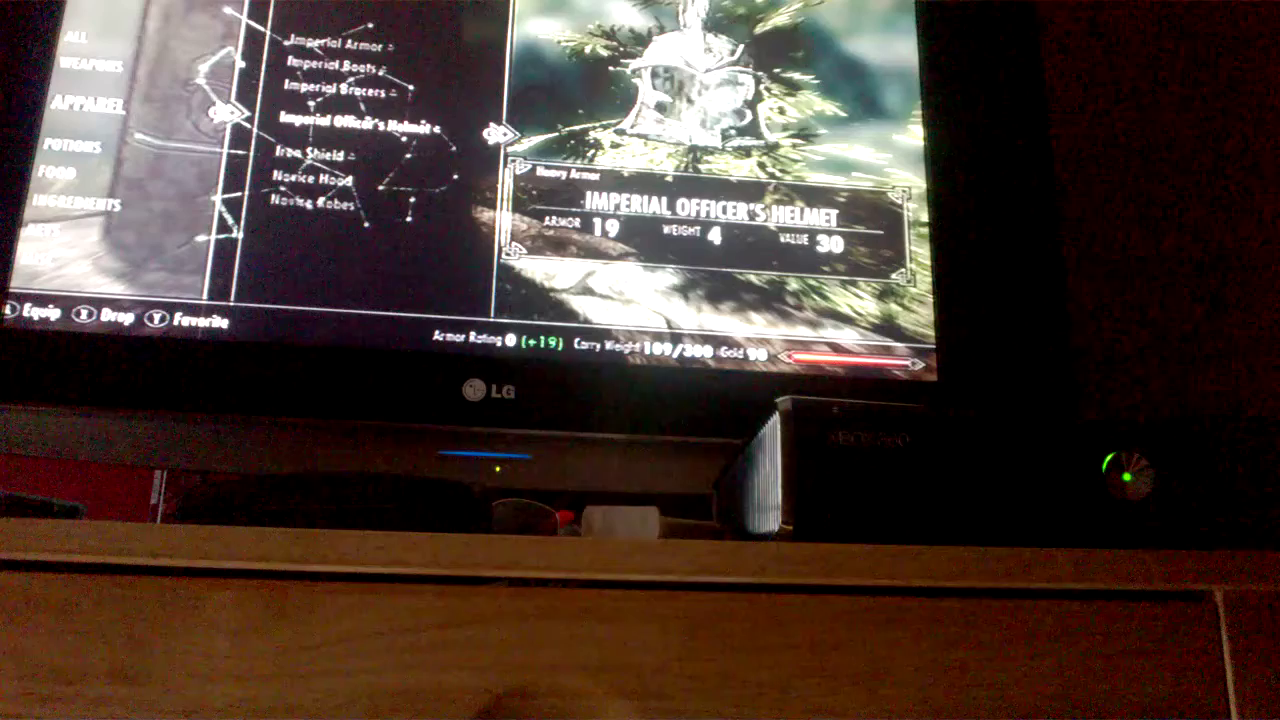
key(Down)
key(Down)
key(Down)
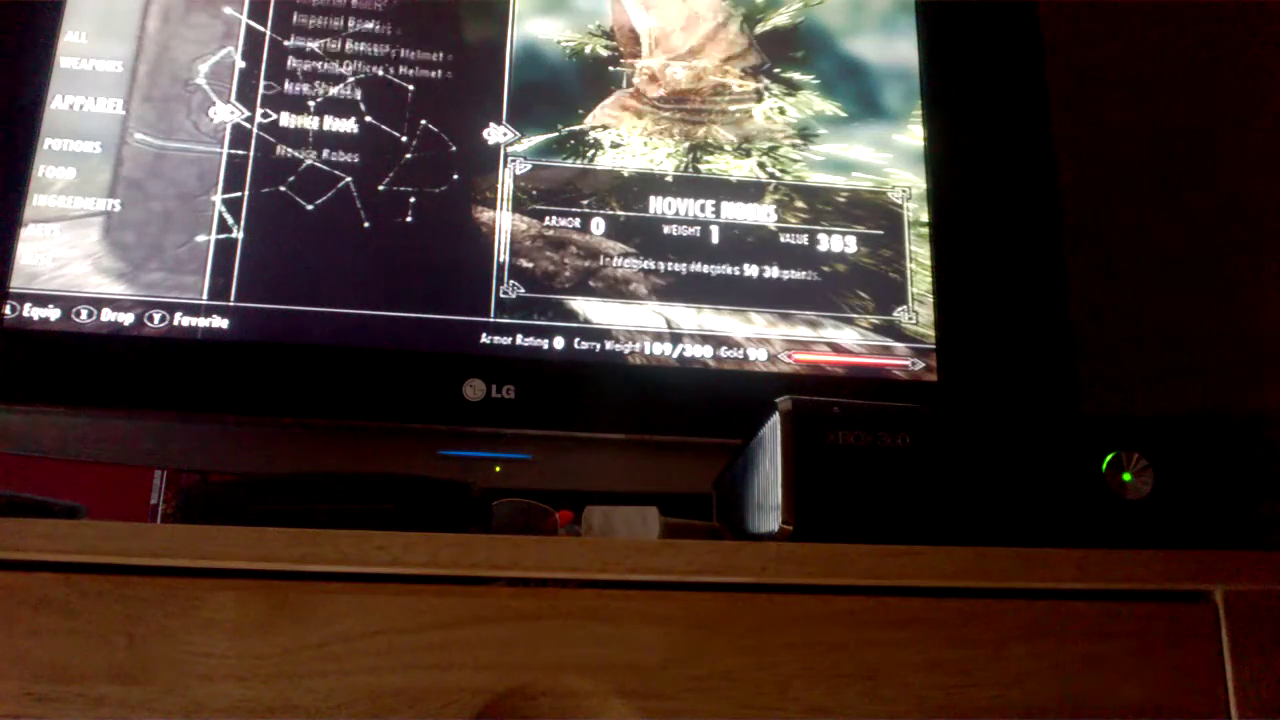
key(Up)
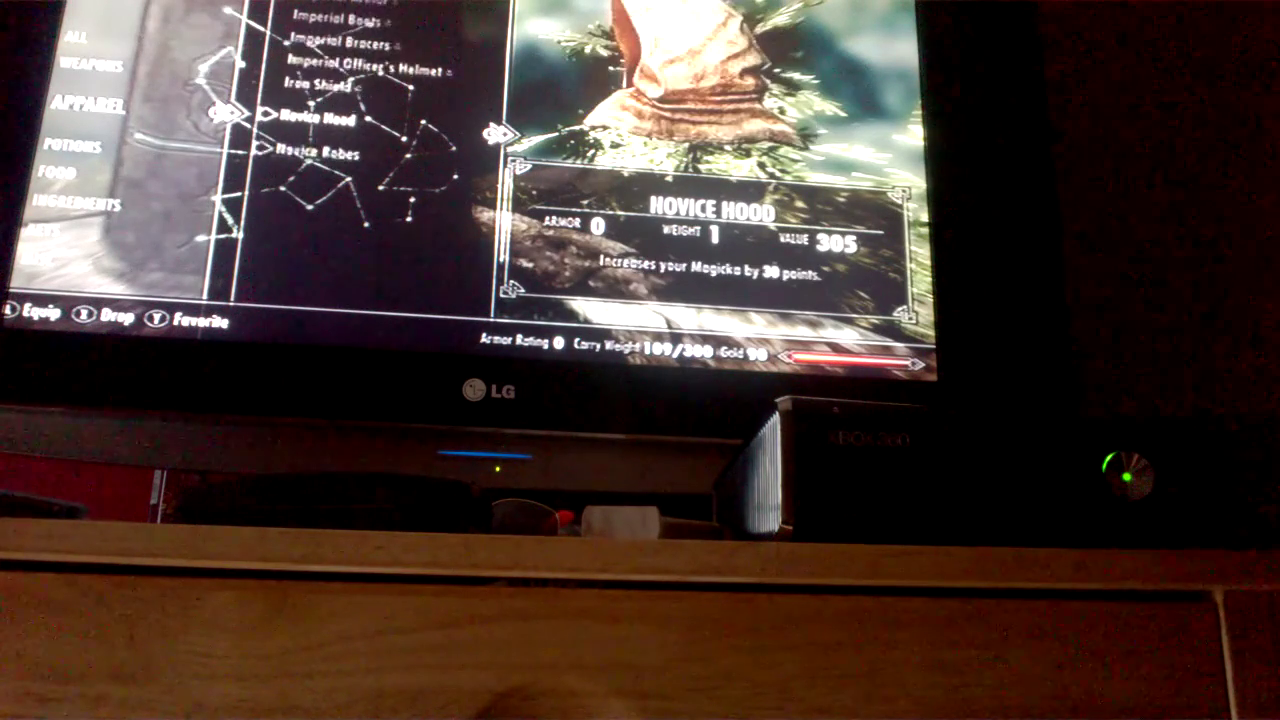
key(Left)
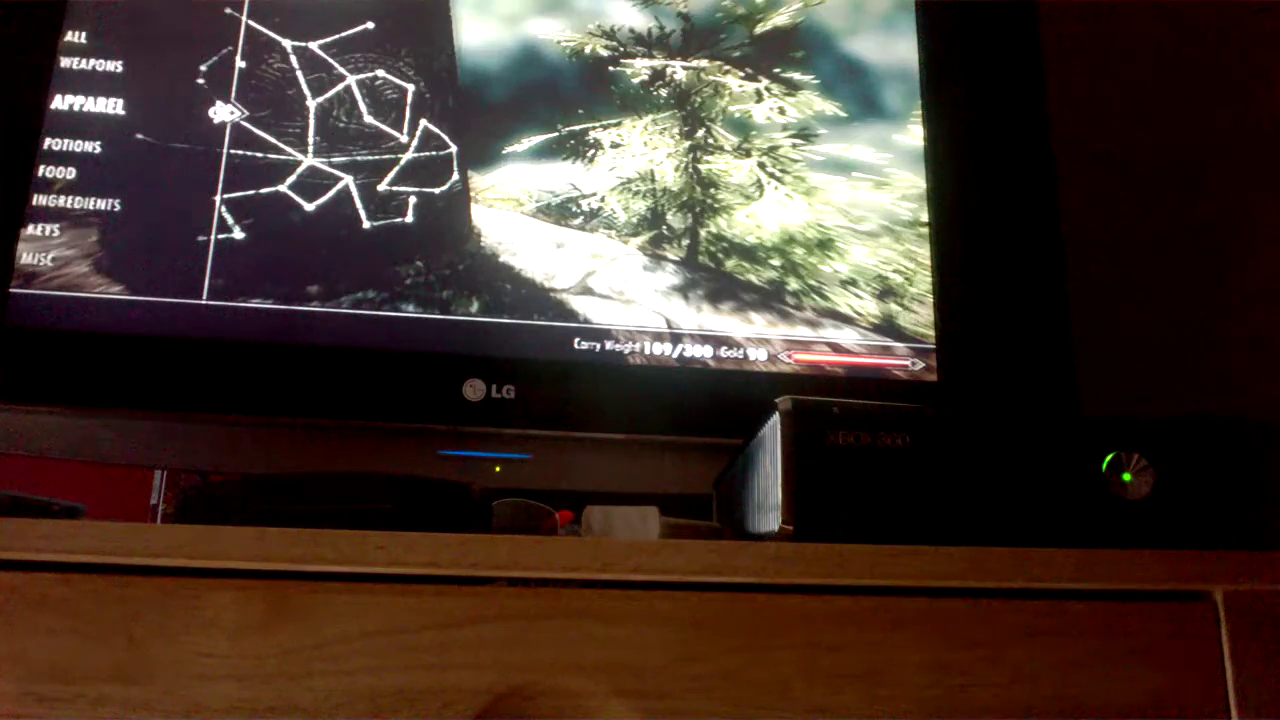
key(Down)
key(Up)
key(Up)
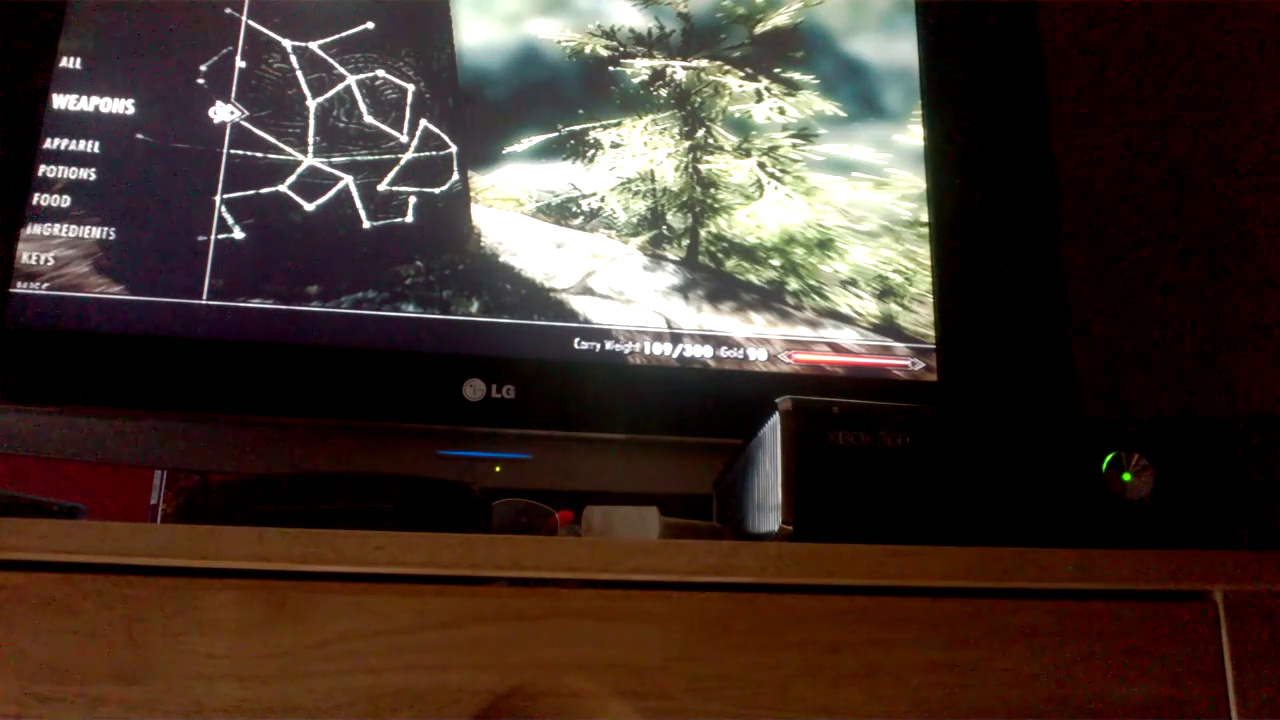
key(Down)
Re-equip the Imperial Boots for an armor rating of 11
key(Right)
key(Up)
key(Up)
key(Up)
key(Up)
key(Up)
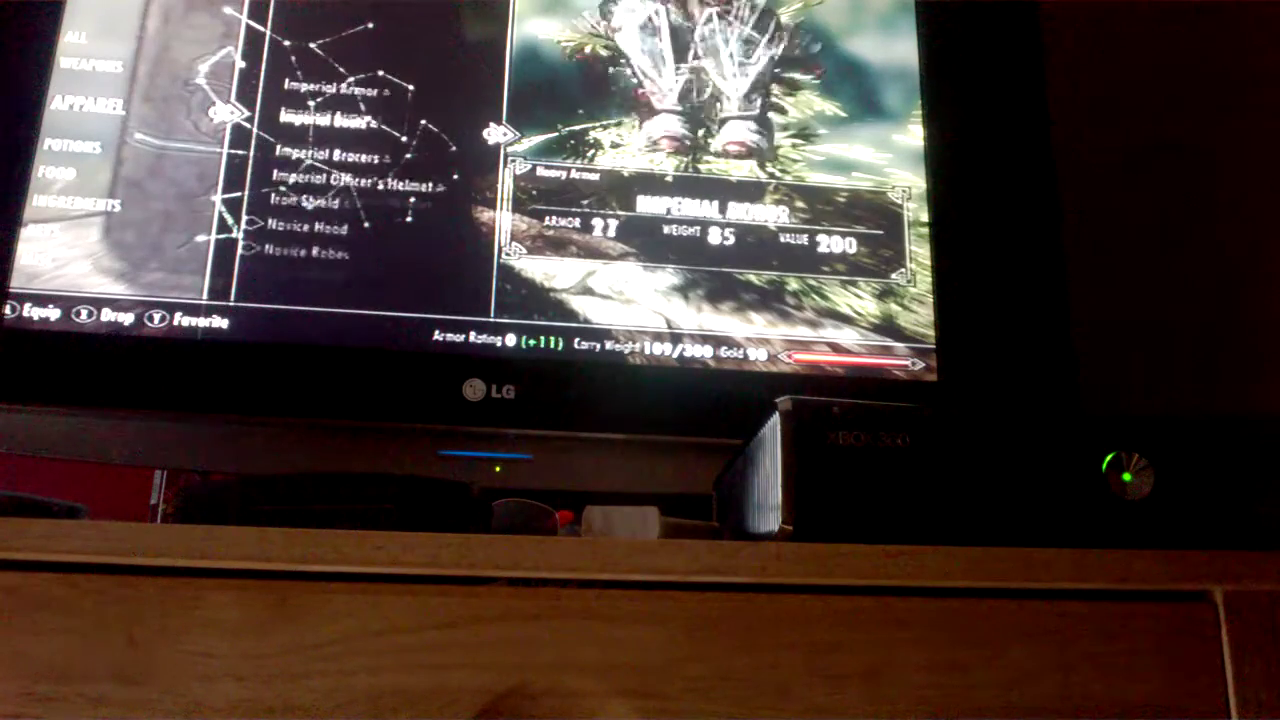
key(Down)
key(Return)
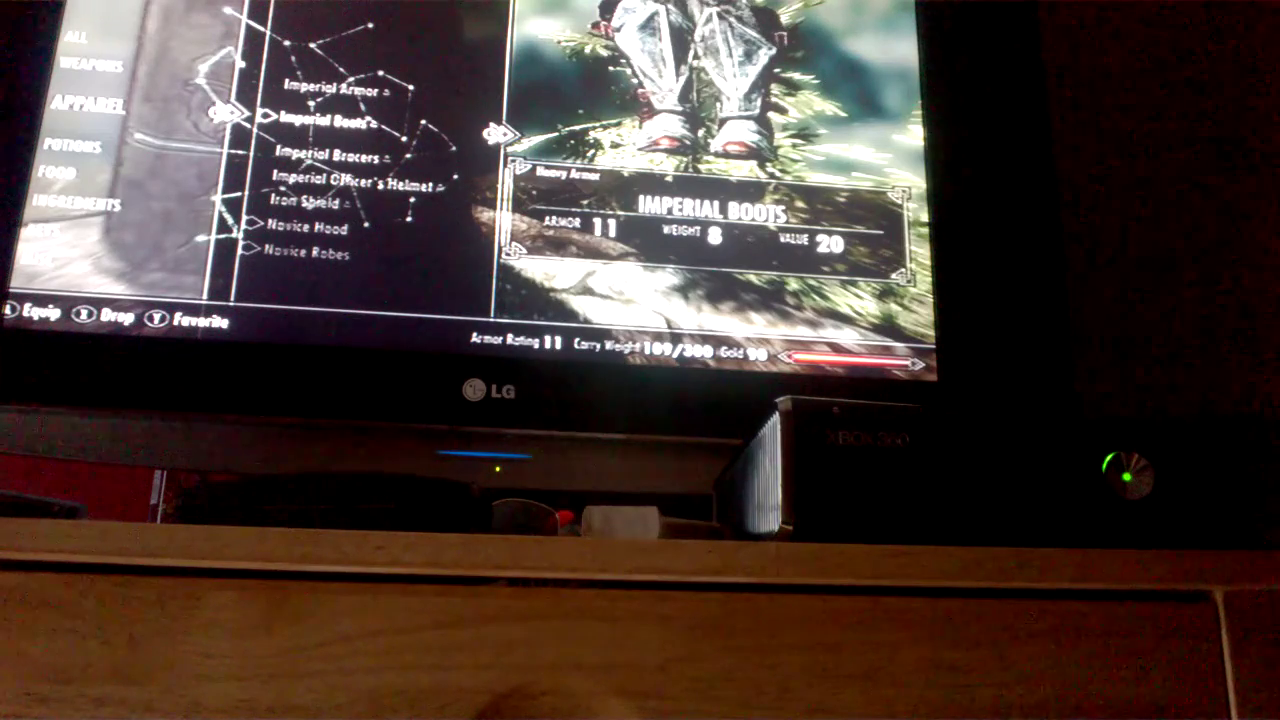
key(Tab)
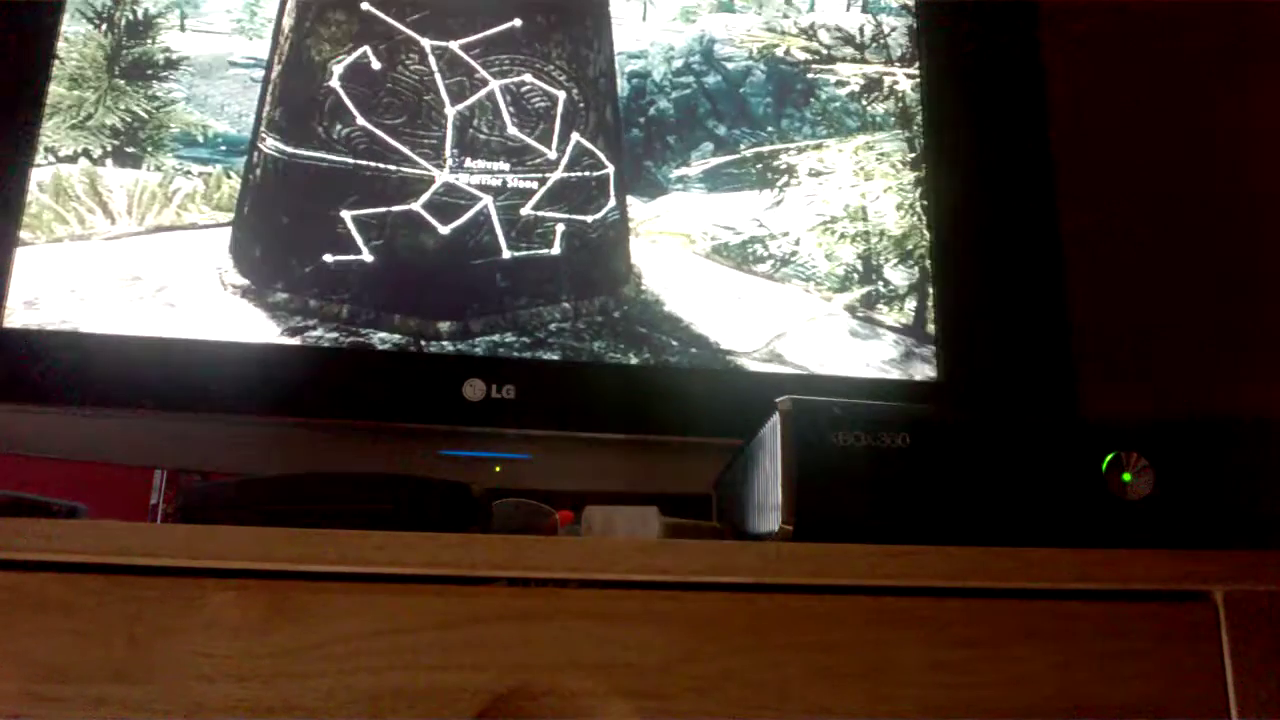